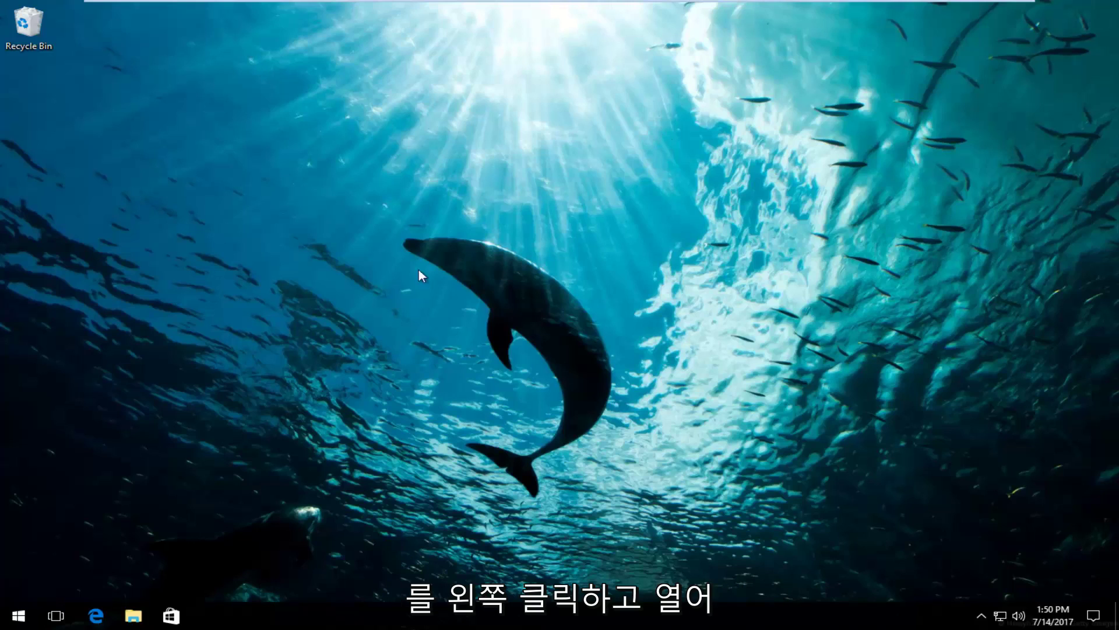
Search the Start menu for regedit and run it as administrator
{"action": "left_click", "coordinate": [1, 606]}
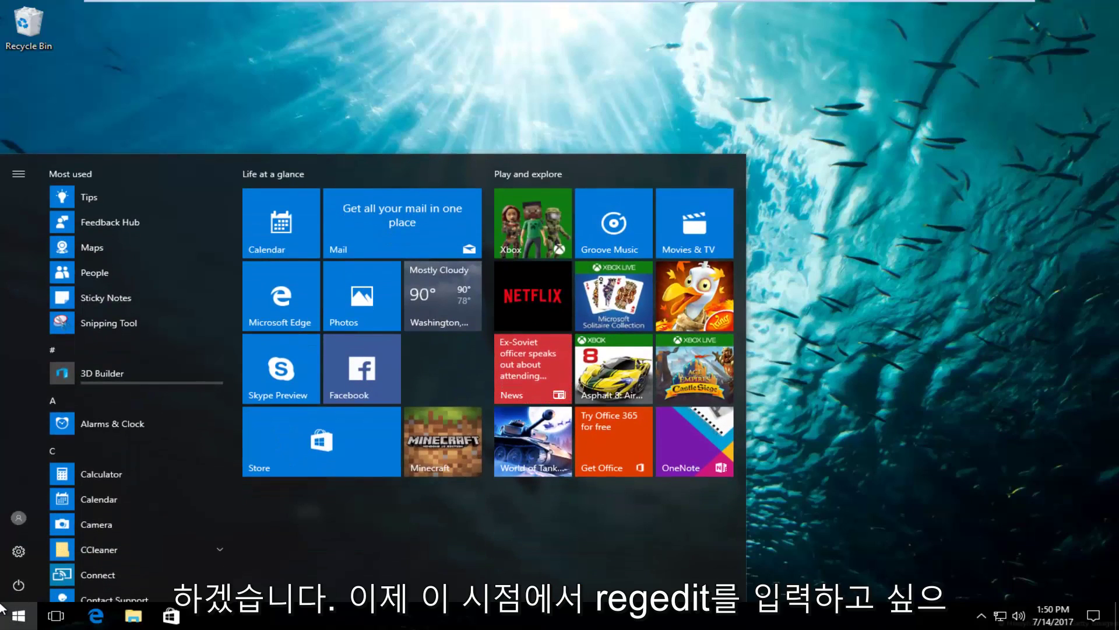
{"action": "type", "text": "regedit"}
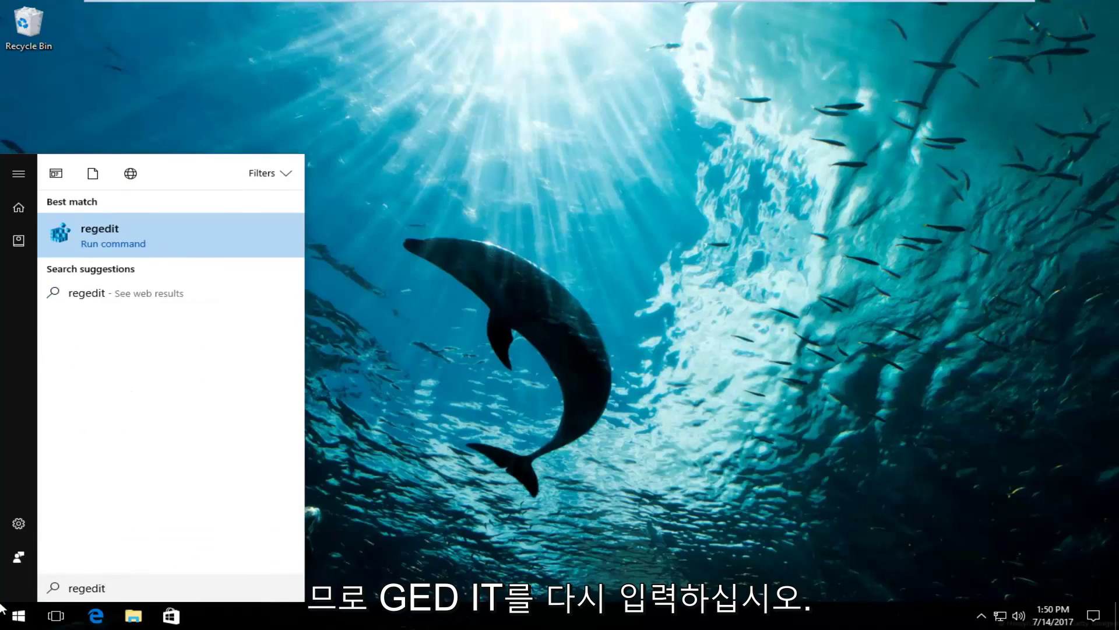
{"action": "right_click", "coordinate": [102, 238]}
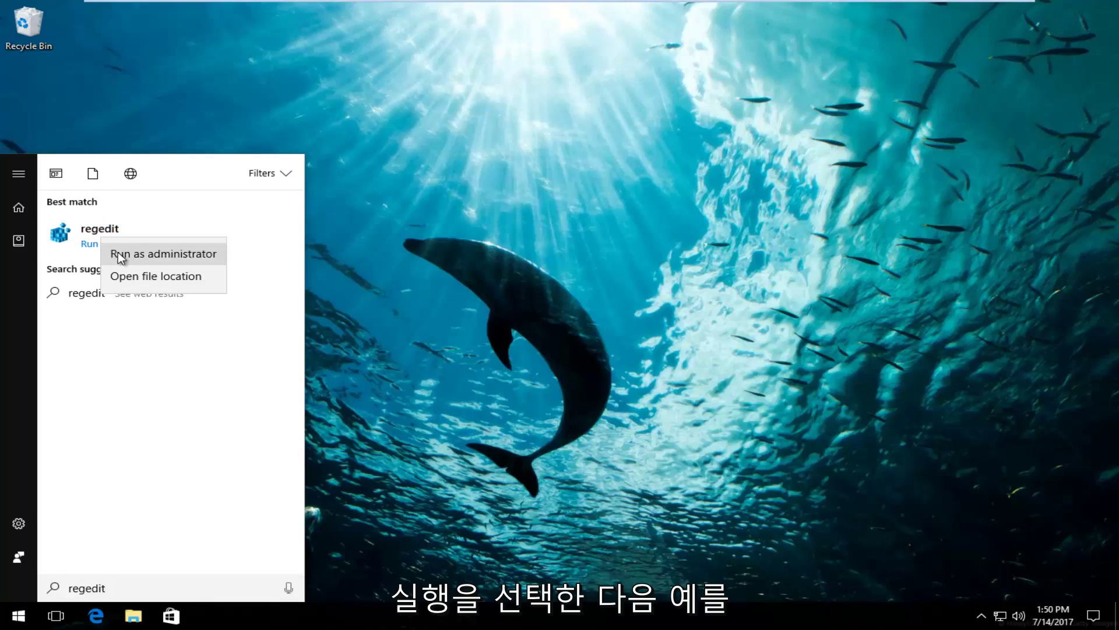
{"action": "left_click", "coordinate": [118, 253]}
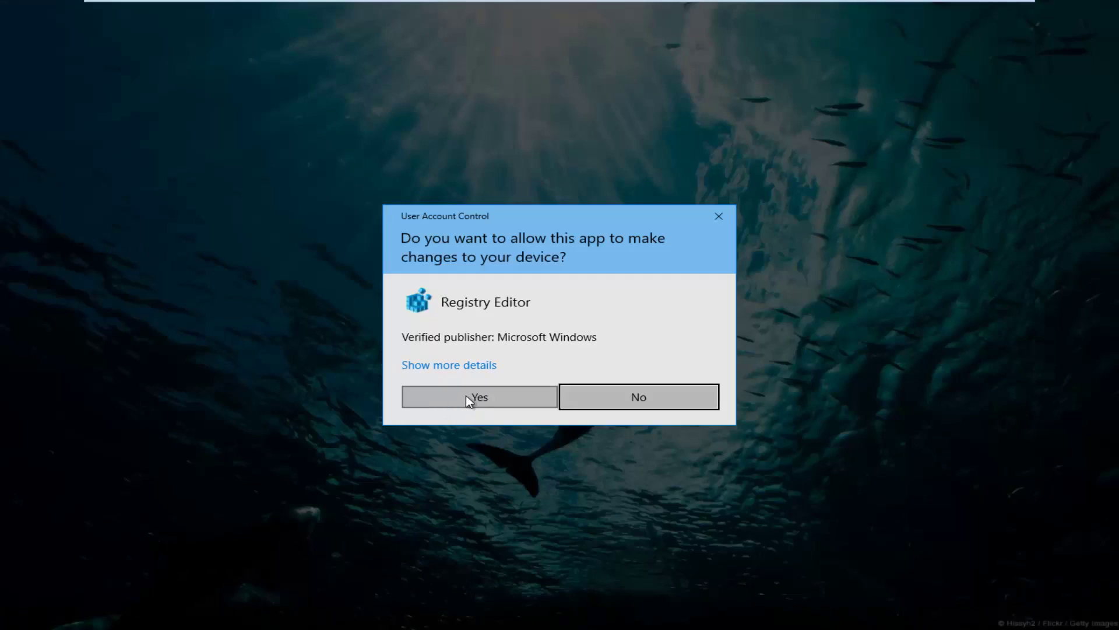
Approve the UAC prompt, move the Registry Editor window up, and widen the key tree pane
{"action": "left_click", "coordinate": [469, 397]}
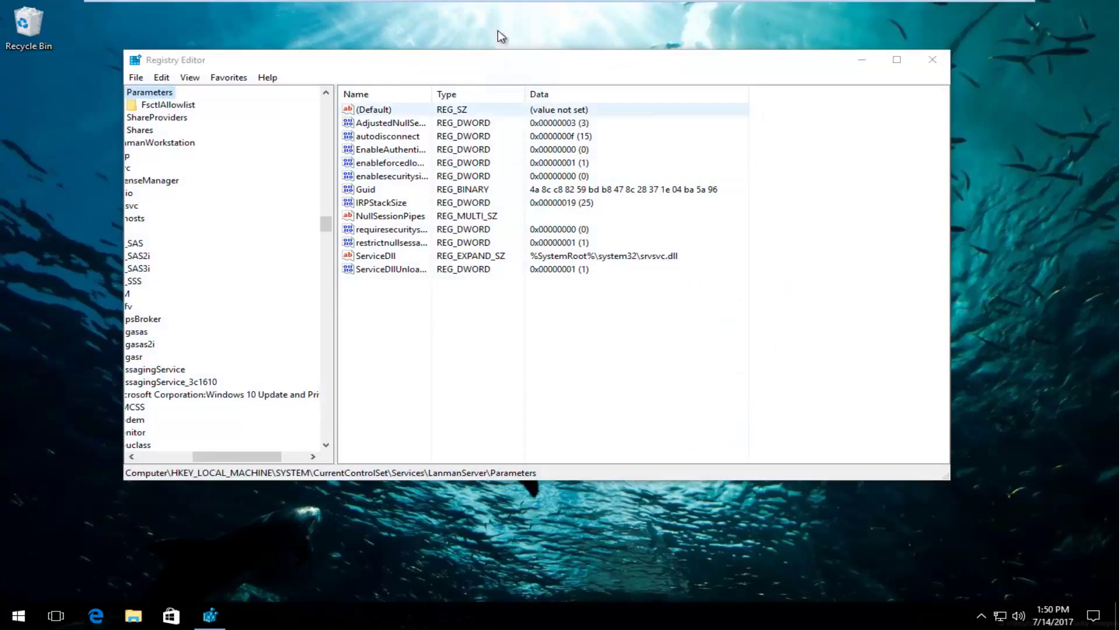
{"action": "left_click_drag", "start_coordinate": [446, 60], "coordinate": [453, 38]}
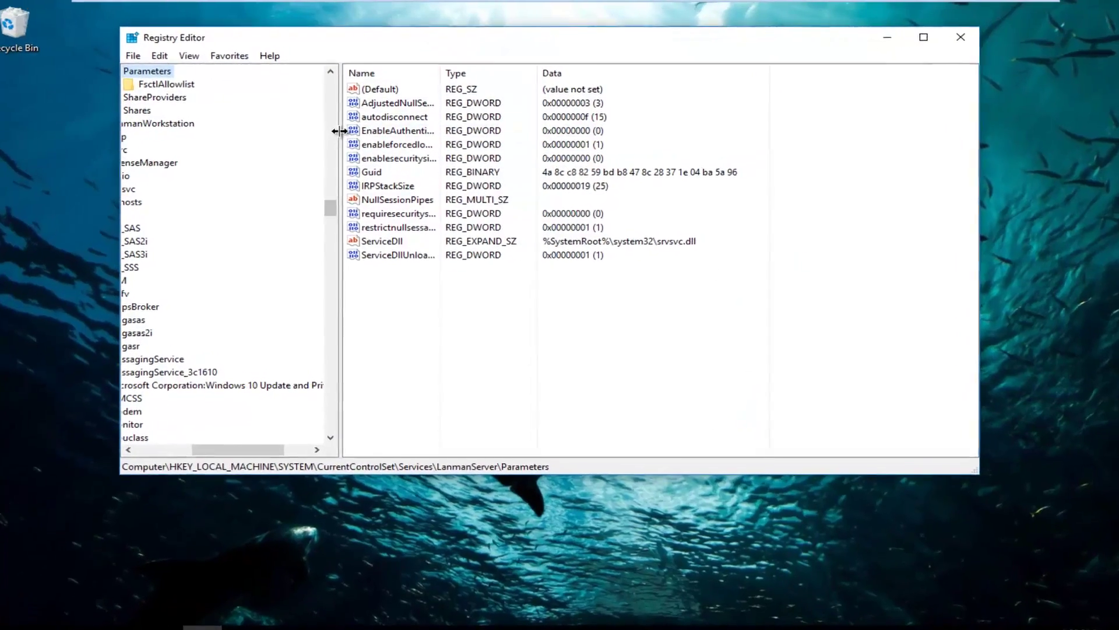
{"action": "left_click_drag", "start_coordinate": [339, 130], "coordinate": [576, 131]}
Collapse LanmanServer, Services, CurrentControlSet, SYSTEM and HKEY_LOCAL_MACHINE to the root hives
{"action": "scroll", "coordinate": [210, 202], "scroll_direction": "up", "scroll_amount": 5}
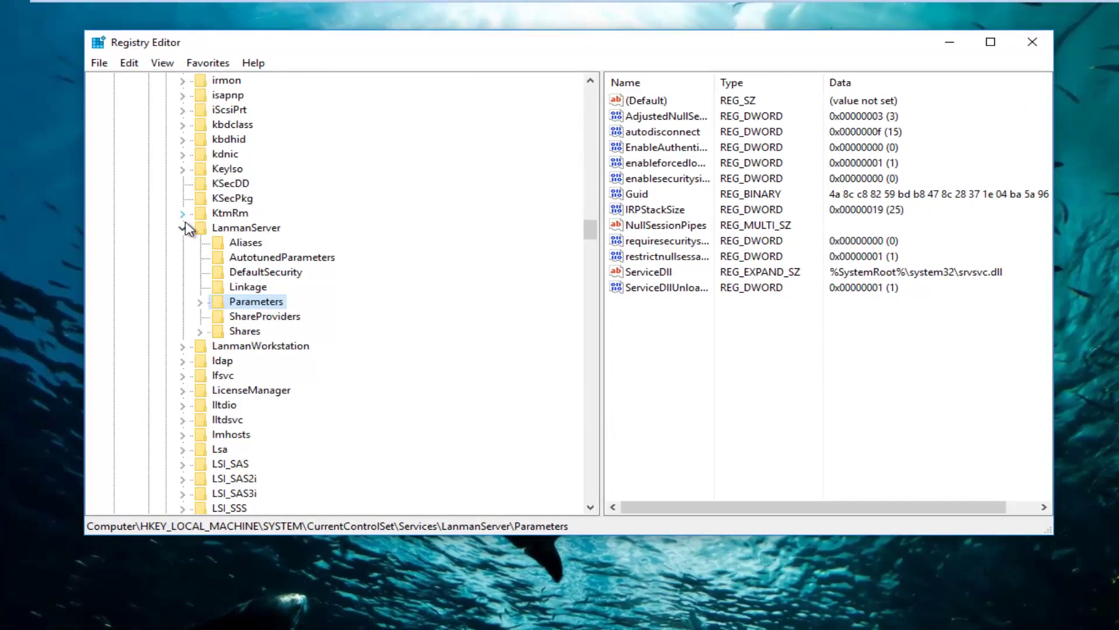
{"action": "left_click", "coordinate": [183, 228]}
{"action": "scroll", "coordinate": [186, 231], "scroll_direction": "up", "scroll_amount": 20}
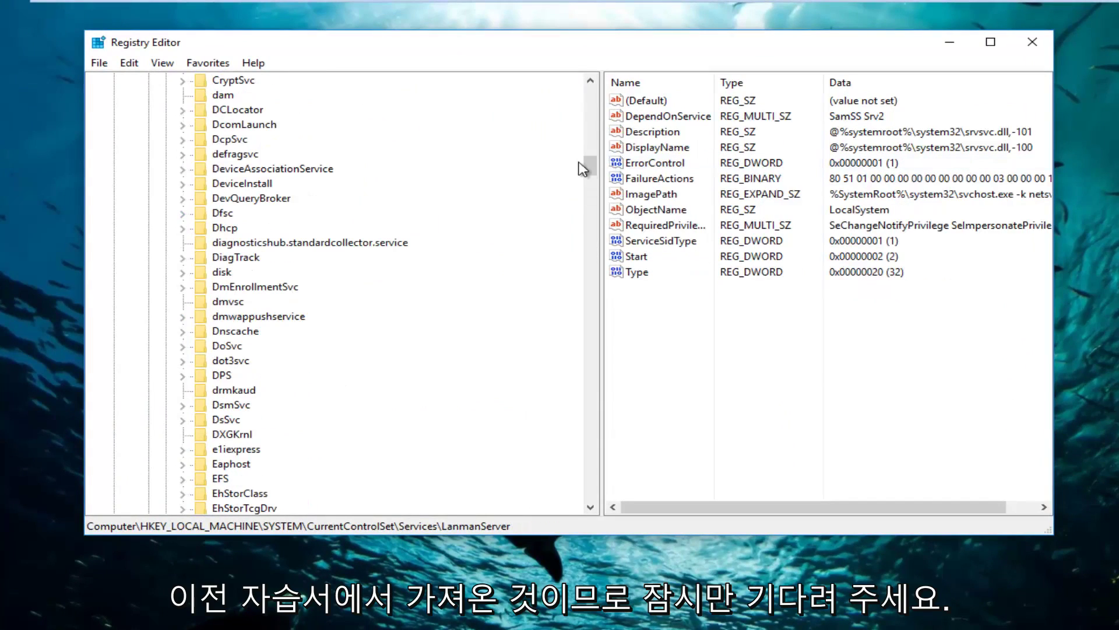
{"action": "scroll", "coordinate": [590, 157], "scroll_direction": "up", "scroll_amount": 20}
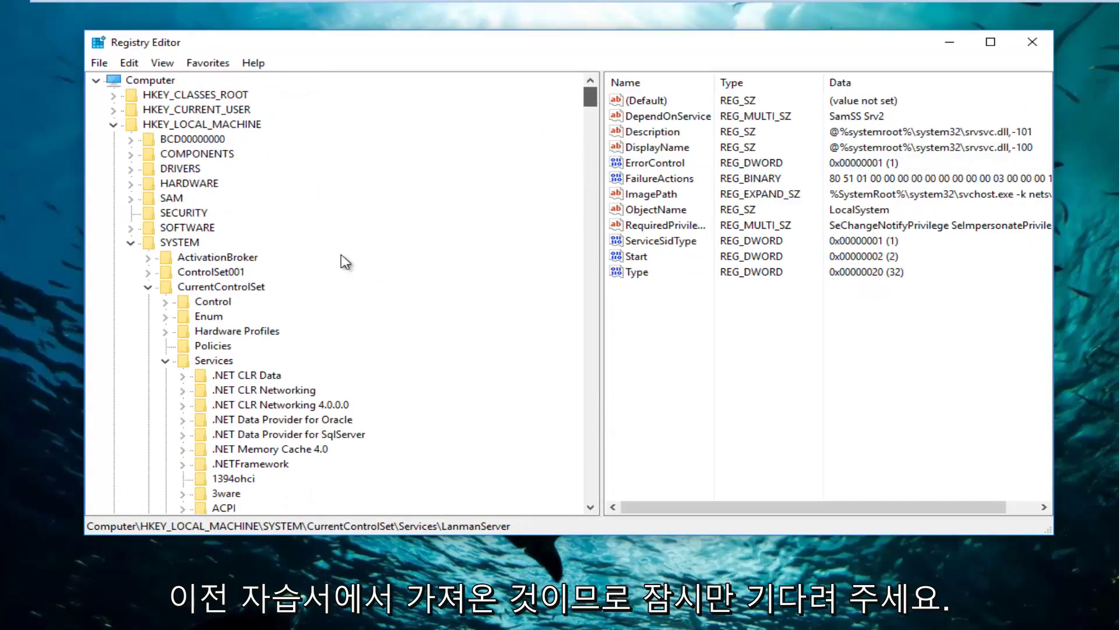
{"action": "left_click", "coordinate": [165, 361]}
{"action": "left_click", "coordinate": [148, 287]}
{"action": "left_click", "coordinate": [130, 243]}
{"action": "left_click", "coordinate": [114, 125]}
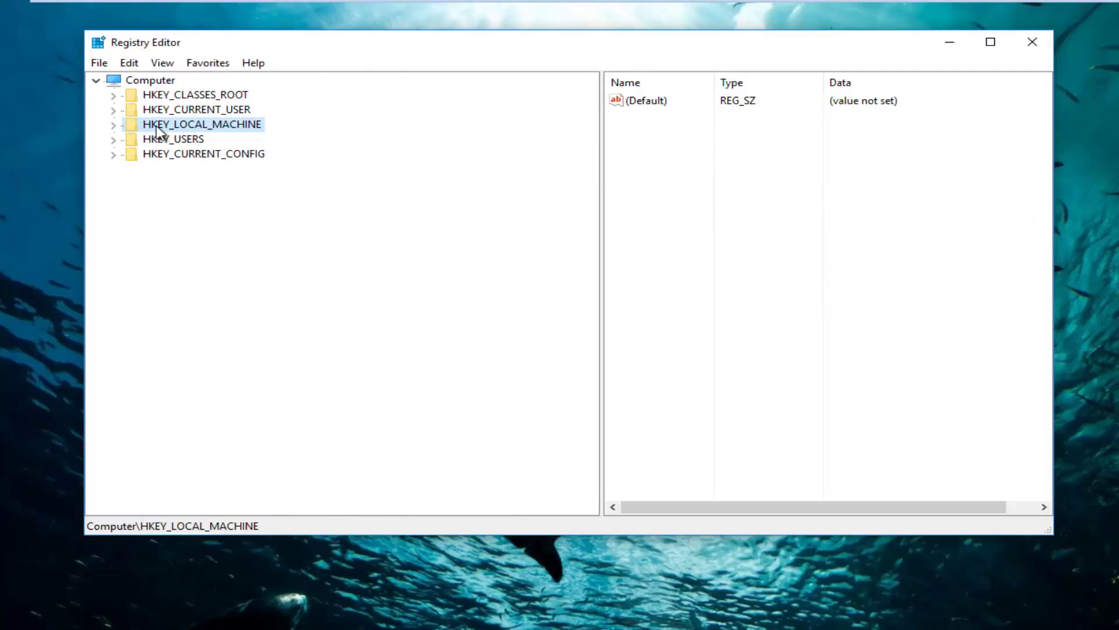
Expand HKEY_LOCAL_MACHINE > SOFTWARE > Microsoft > Windows in the key tree
{"action": "left_click", "coordinate": [113, 125]}
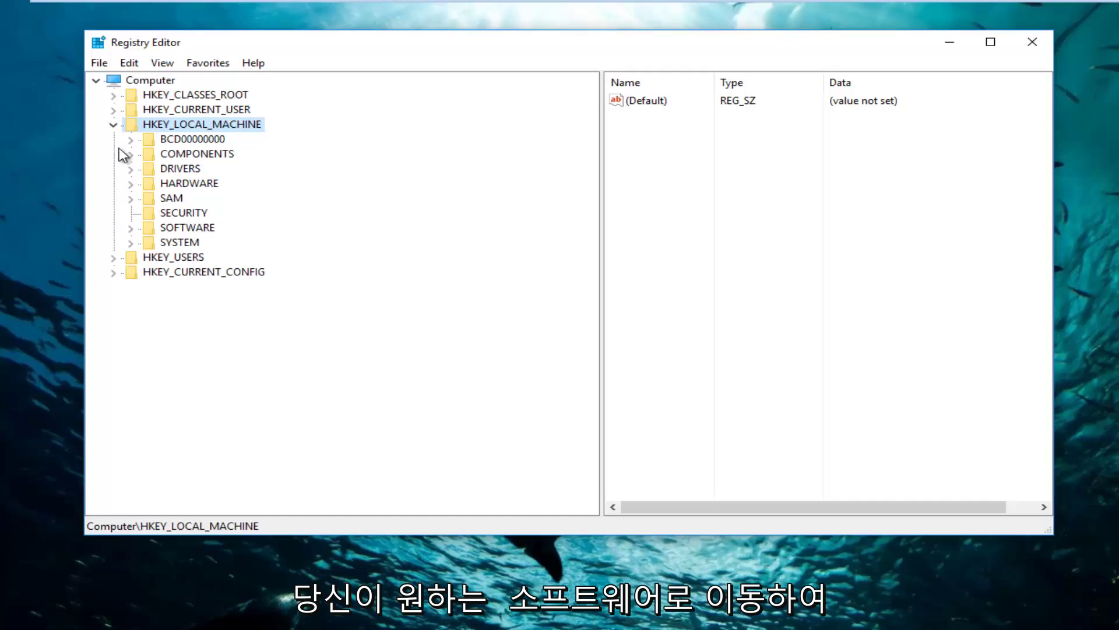
{"action": "left_click", "coordinate": [129, 230]}
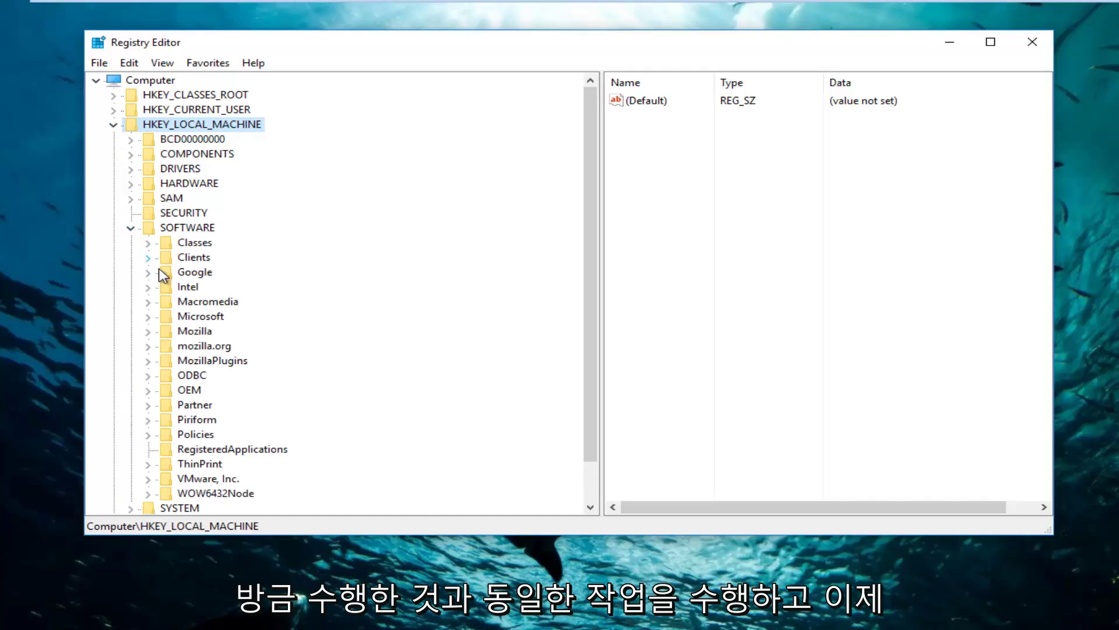
{"action": "left_click", "coordinate": [149, 318]}
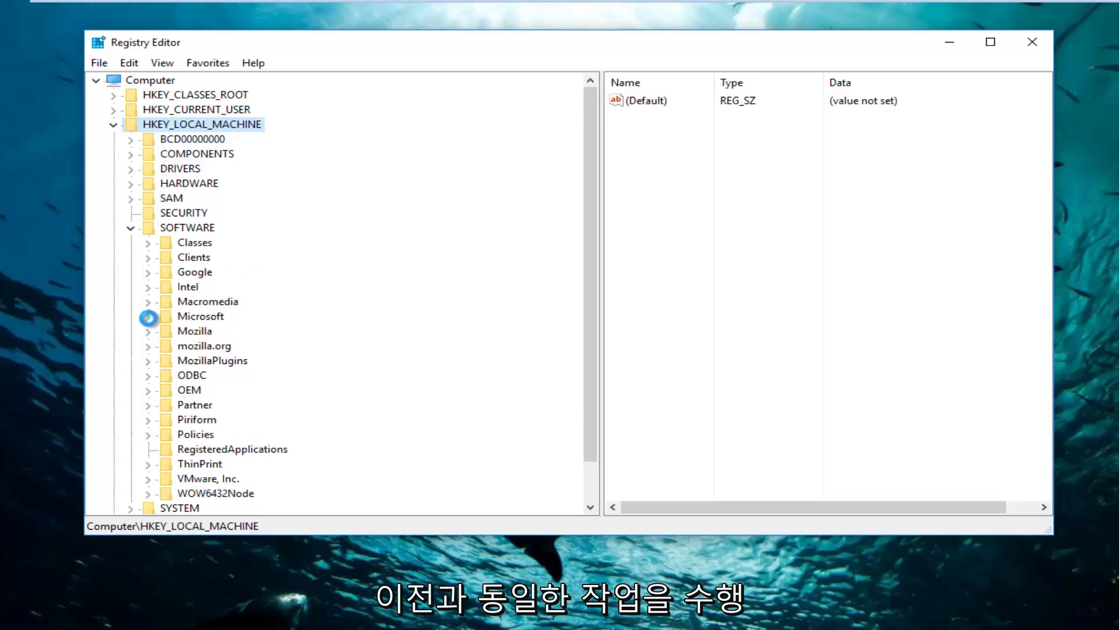
{"action": "scroll", "coordinate": [149, 325], "scroll_direction": "down", "scroll_amount": 18}
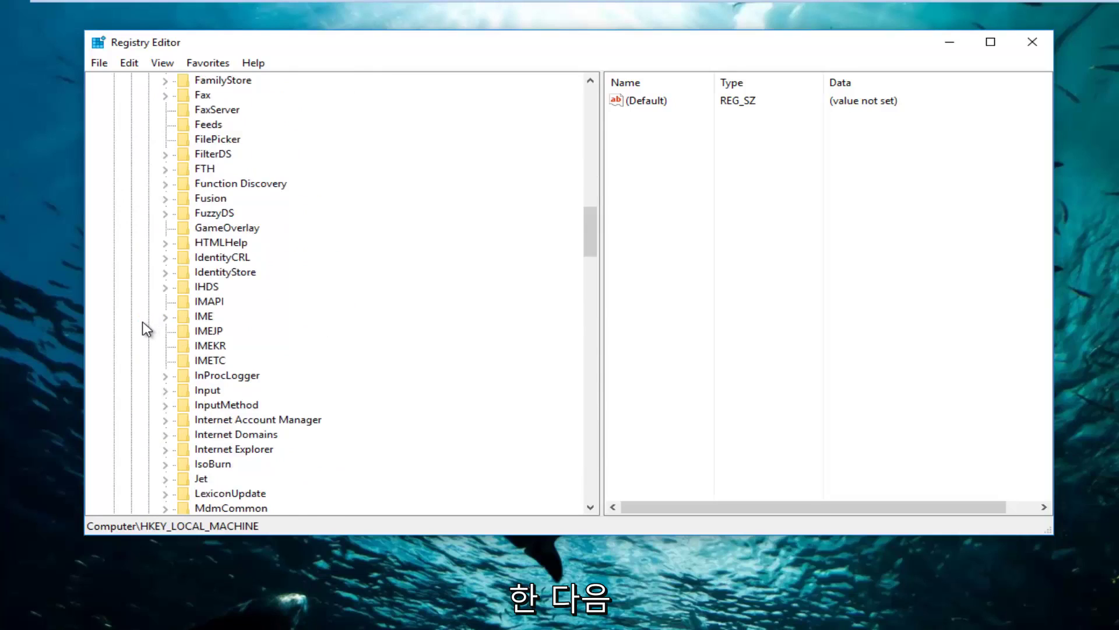
{"action": "scroll", "coordinate": [147, 327], "scroll_direction": "down", "scroll_amount": 20}
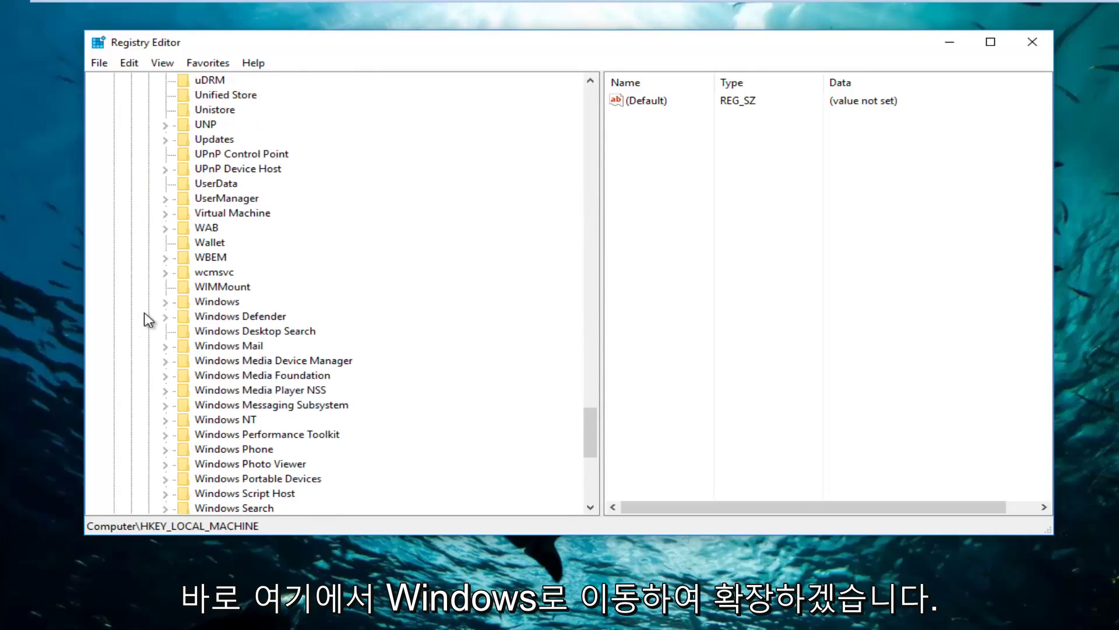
{"action": "left_click", "coordinate": [204, 302]}
{"action": "left_click", "coordinate": [165, 303]}
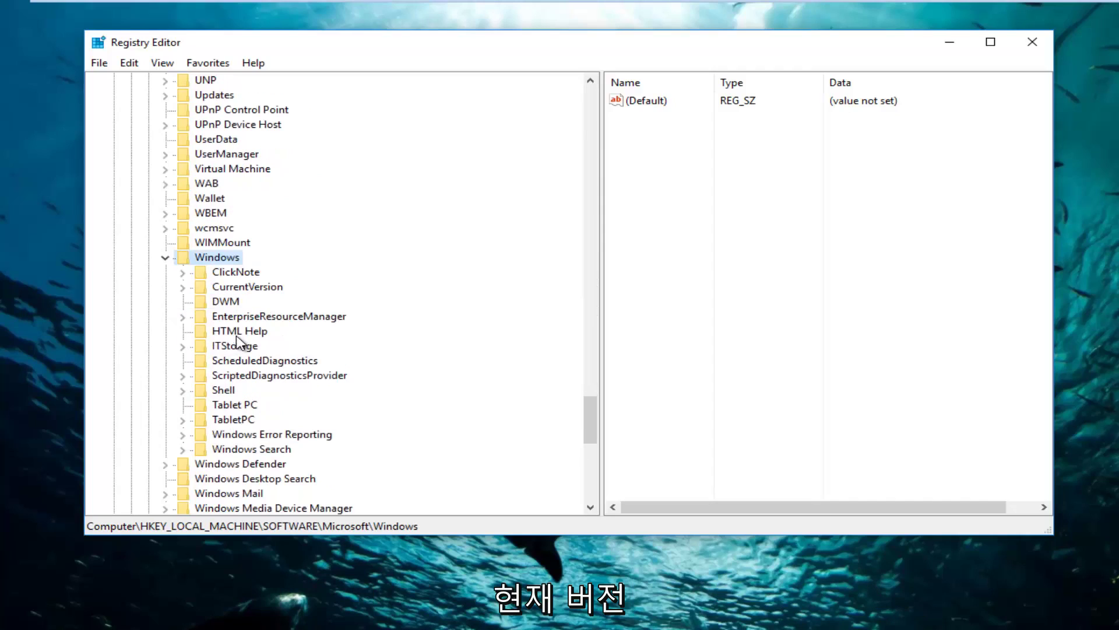
Expand CurrentVersion > Explorer and select the Advanced key to view its values
{"action": "scroll", "coordinate": [239, 344], "scroll_direction": "down", "scroll_amount": 1}
{"action": "left_click", "coordinate": [240, 287]}
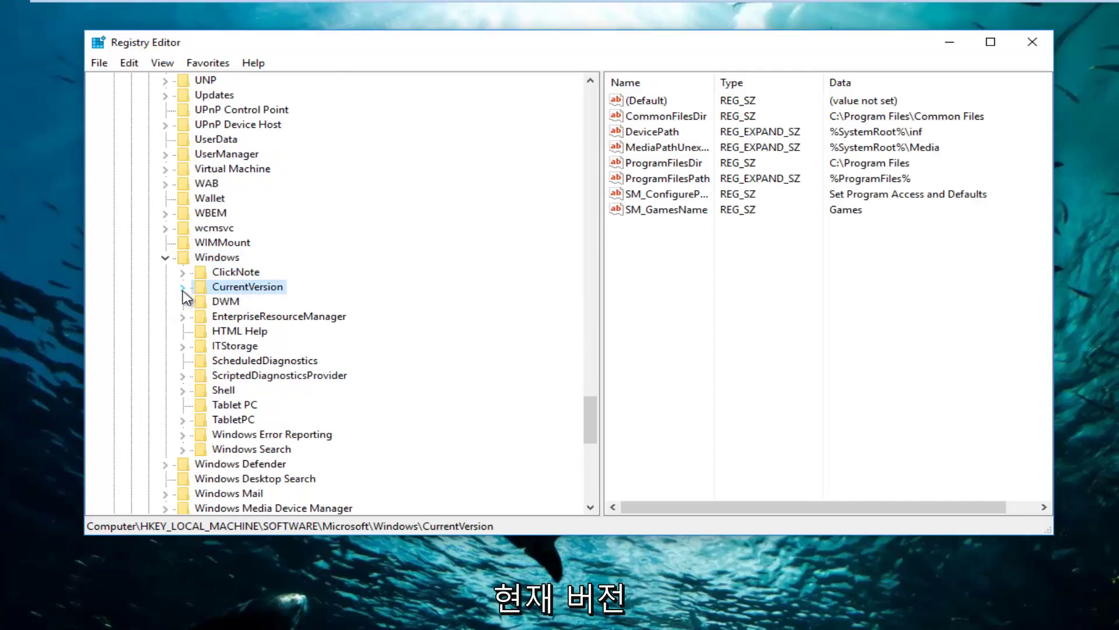
{"action": "left_click", "coordinate": [182, 288]}
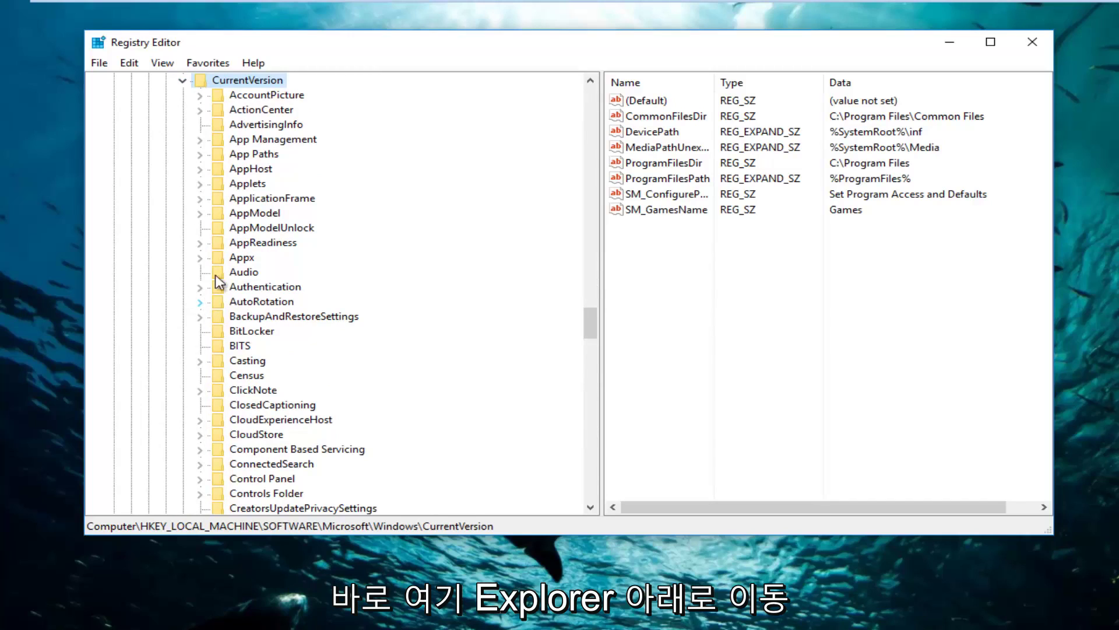
{"action": "scroll", "coordinate": [278, 330], "scroll_direction": "down", "scroll_amount": 5}
{"action": "scroll", "coordinate": [223, 441], "scroll_direction": "down", "scroll_amount": 1}
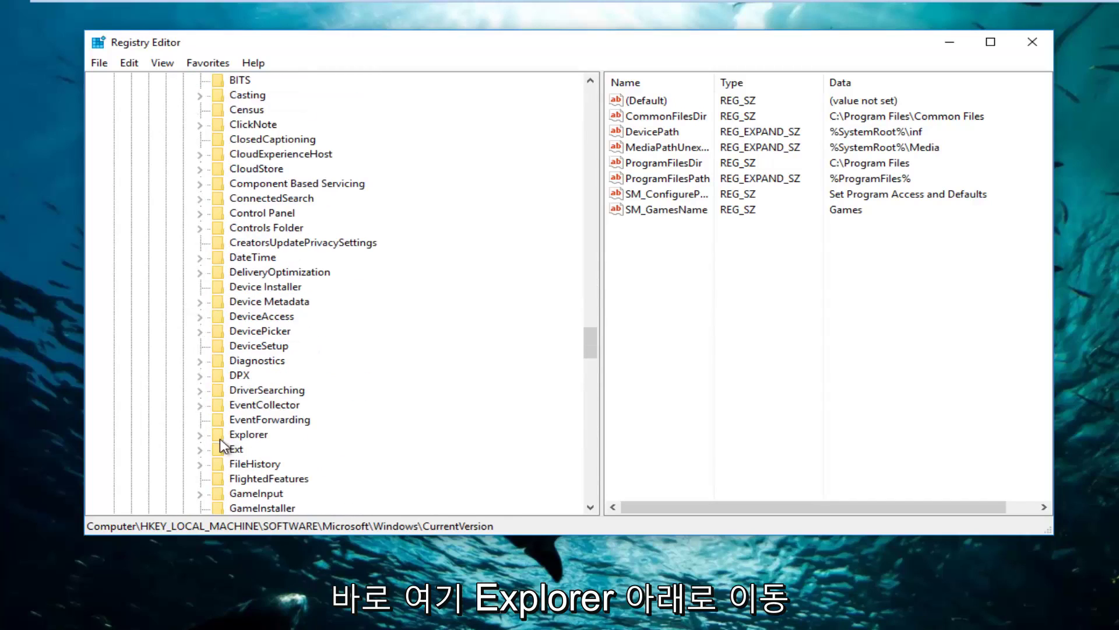
{"action": "left_click", "coordinate": [225, 438]}
{"action": "left_click", "coordinate": [200, 435]}
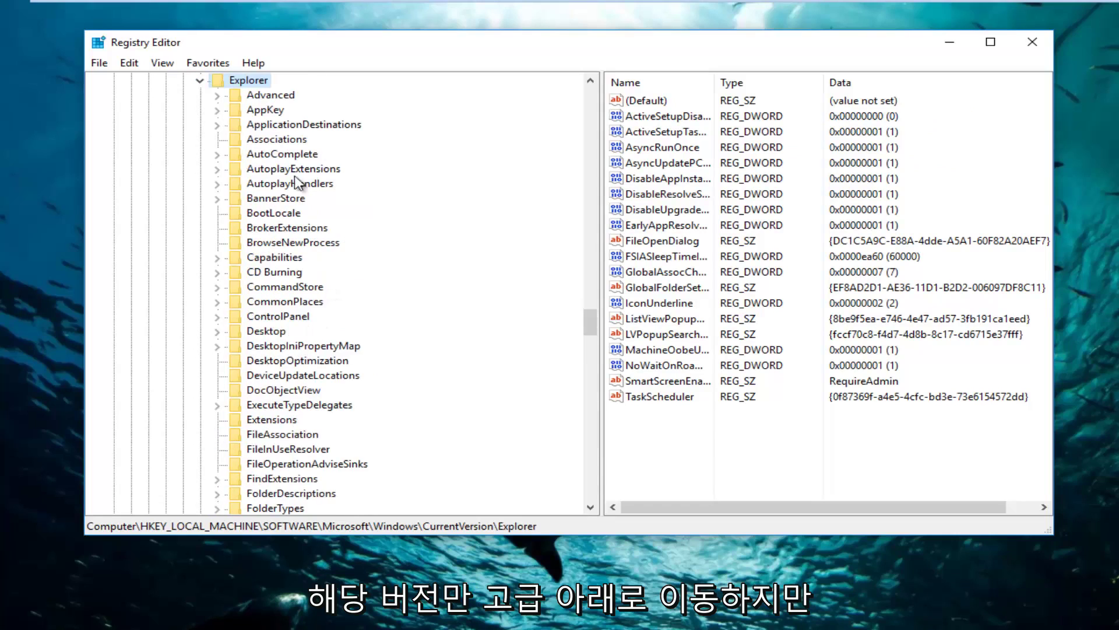
{"action": "left_click", "coordinate": [262, 100]}
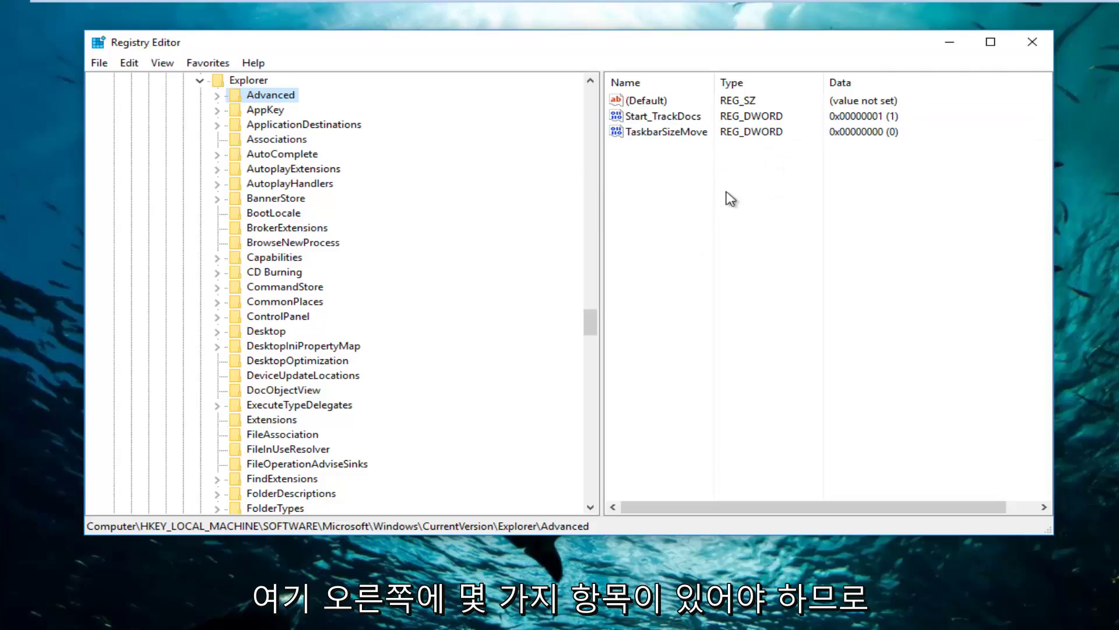
Create a new DWORD (32-bit) value in Advanced named UseOLEDTaskbarTransparency
{"action": "left_click_drag", "start_coordinate": [601, 146], "coordinate": [470, 158]}
{"action": "right_click", "coordinate": [569, 164]}
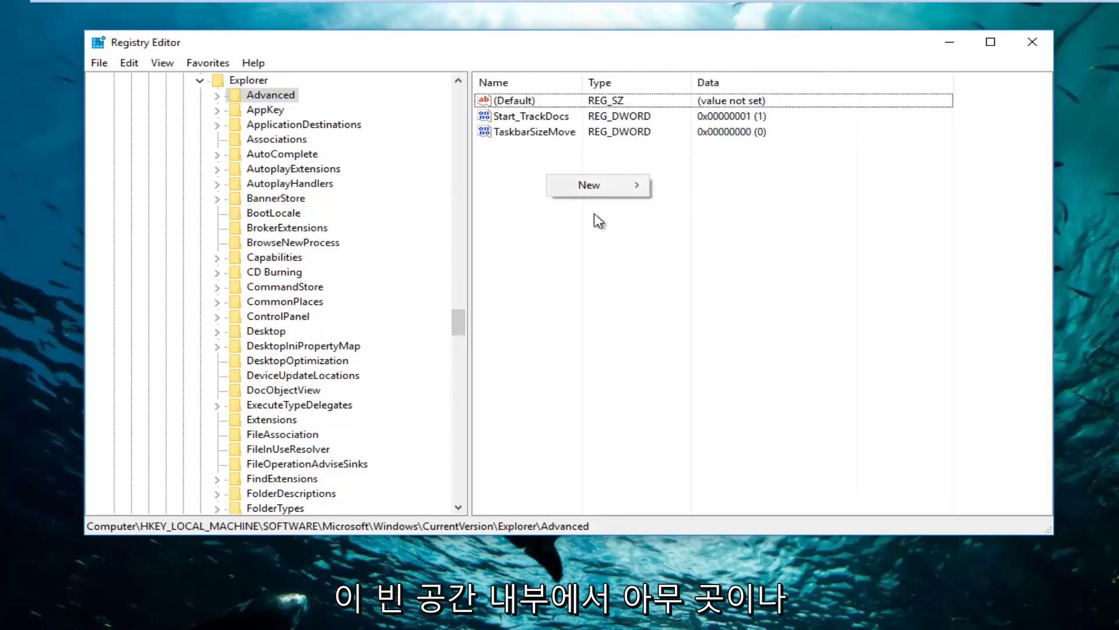
{"action": "mouse_move", "coordinate": [581, 185]}
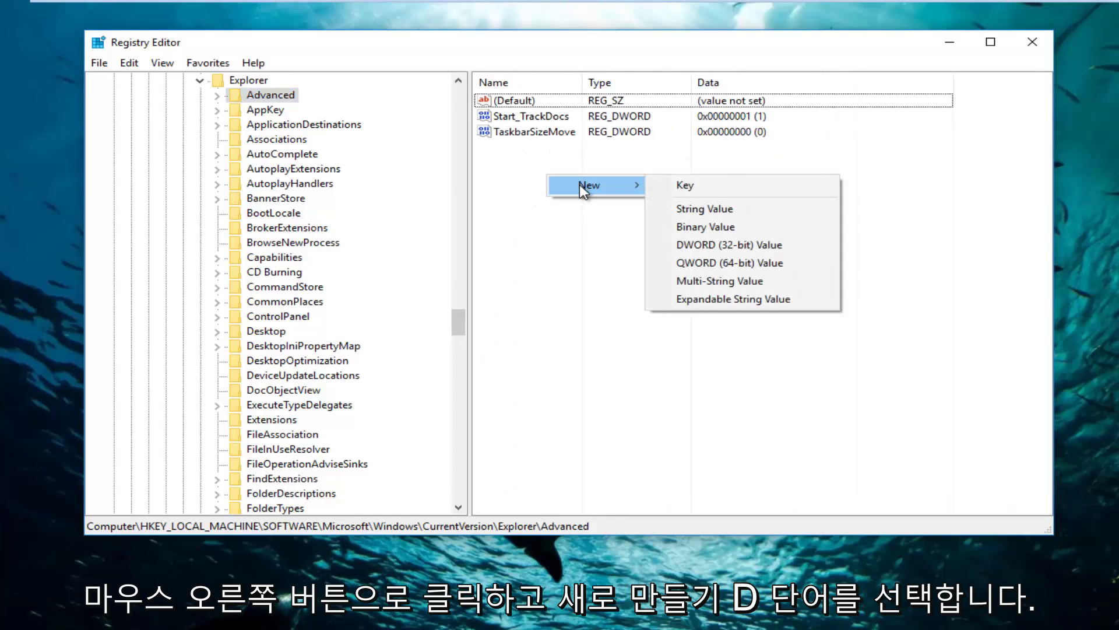
{"action": "left_click", "coordinate": [714, 243]}
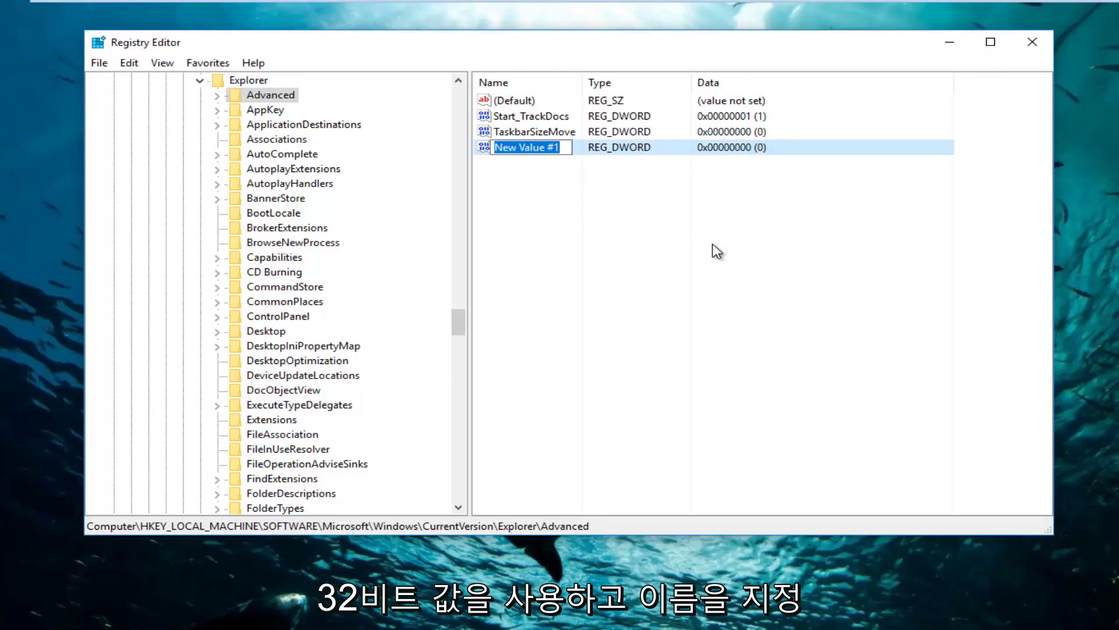
{"action": "type", "text": "Use"}
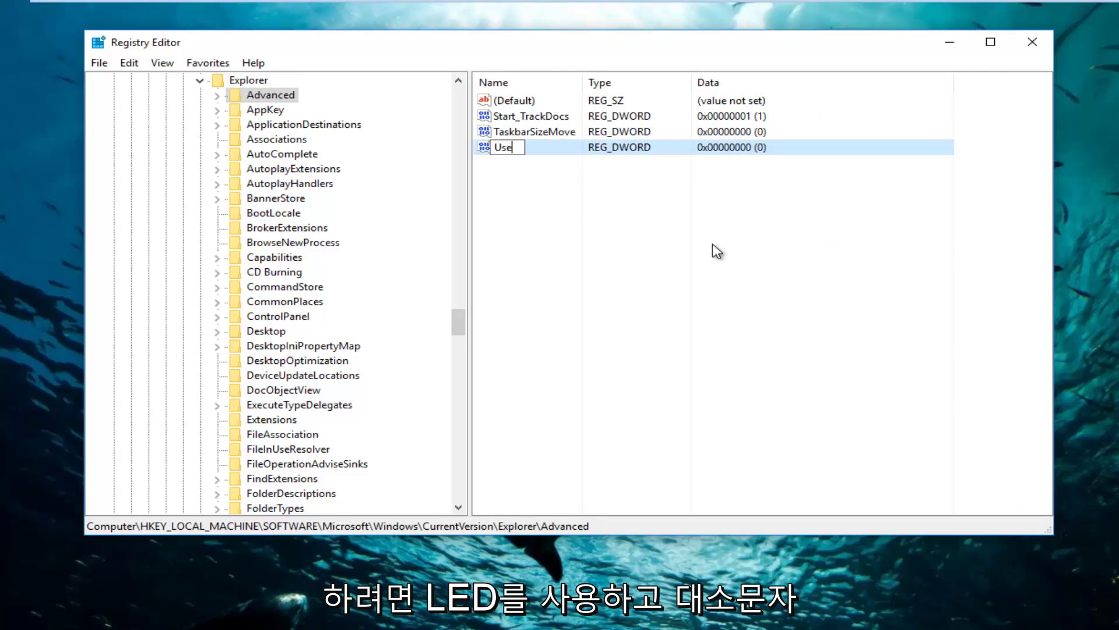
{"action": "type", "text": "OLED"}
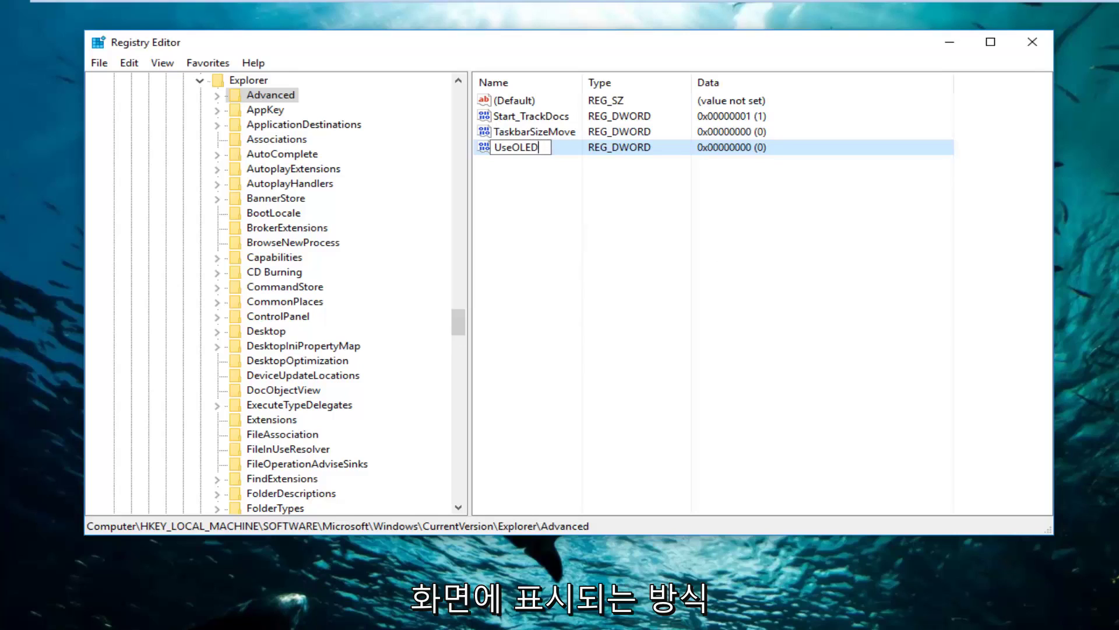
{"action": "type", "text": "Taskbar"}
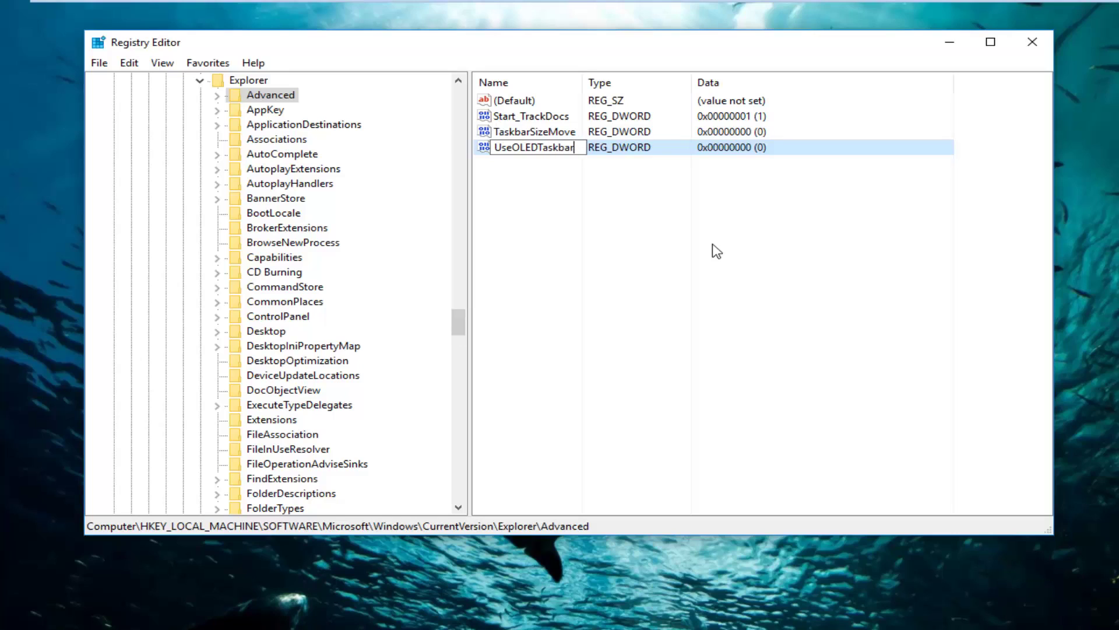
{"action": "type", "text": "Tr"}
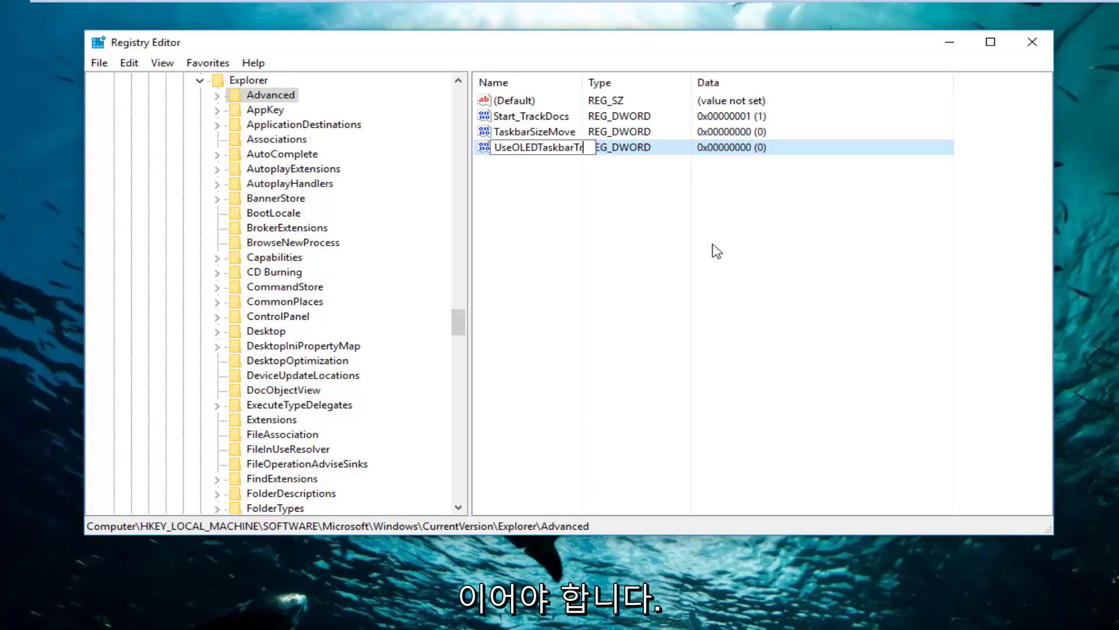
{"action": "type", "text": "ansparenc"}
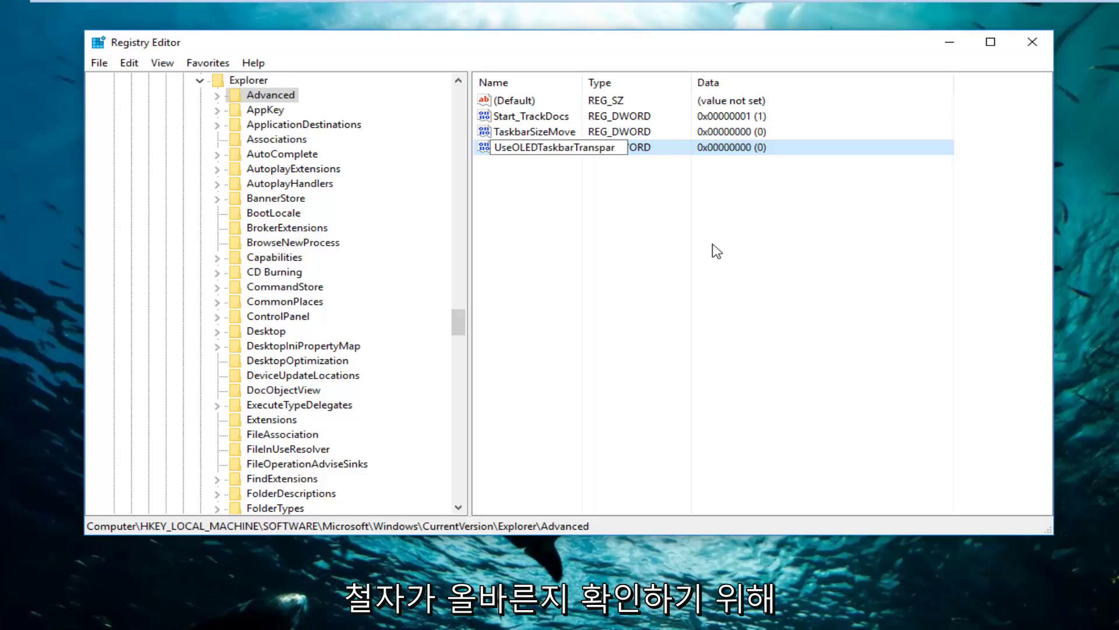
{"action": "type", "text": "y"}
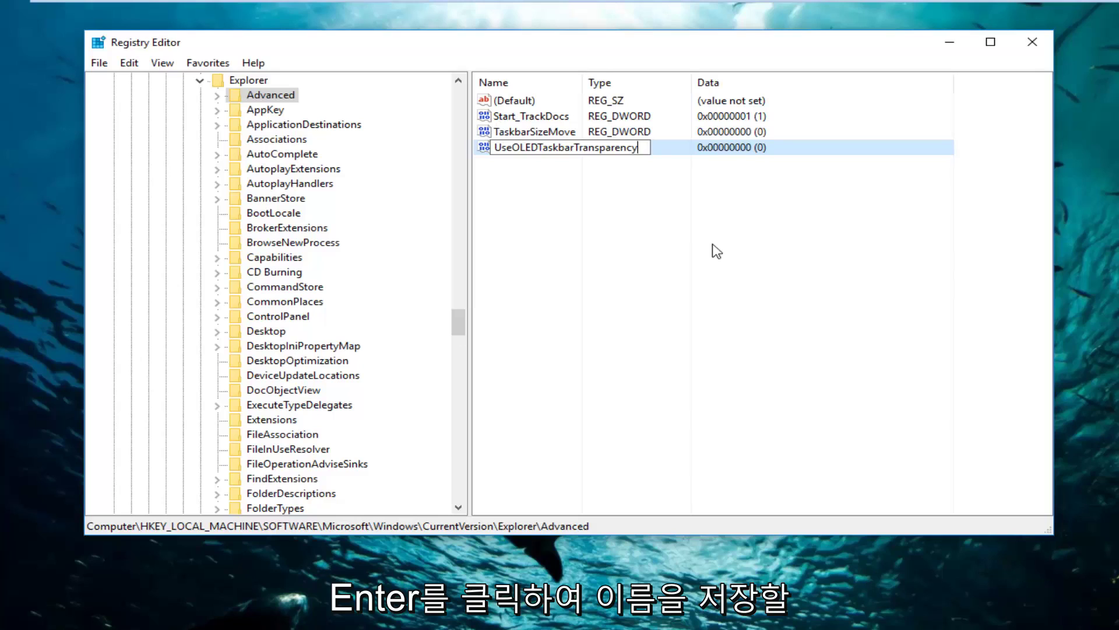
Confirm the name, widen the Name column, and set UseOLEDTaskbarTransparency's value data to 1
{"action": "key", "text": "Return"}
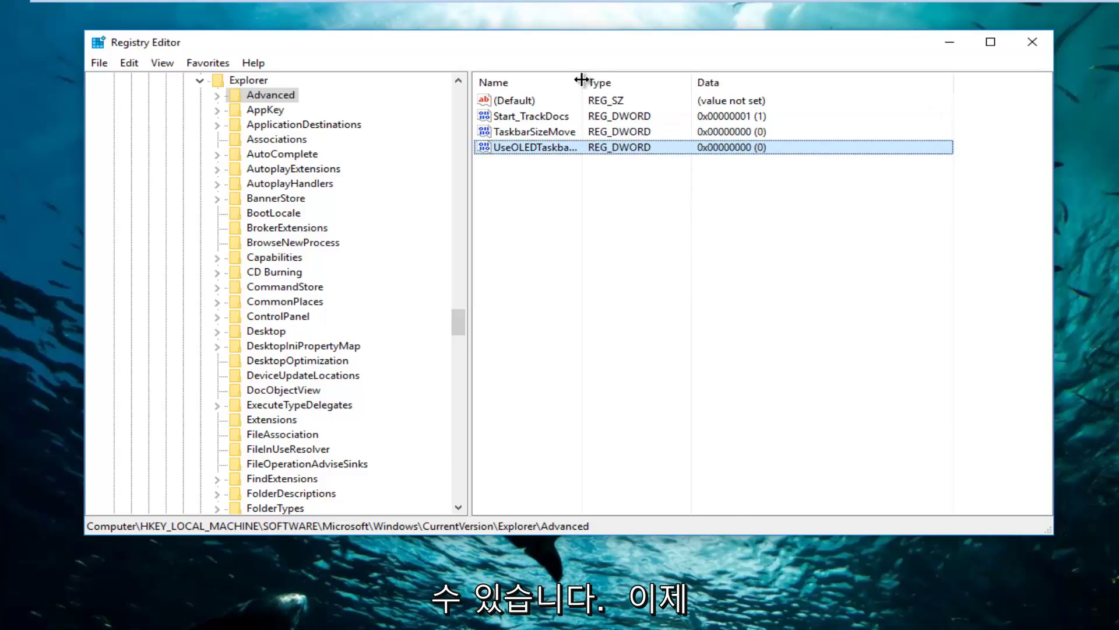
{"action": "left_click_drag", "start_coordinate": [581, 80], "coordinate": [696, 80]}
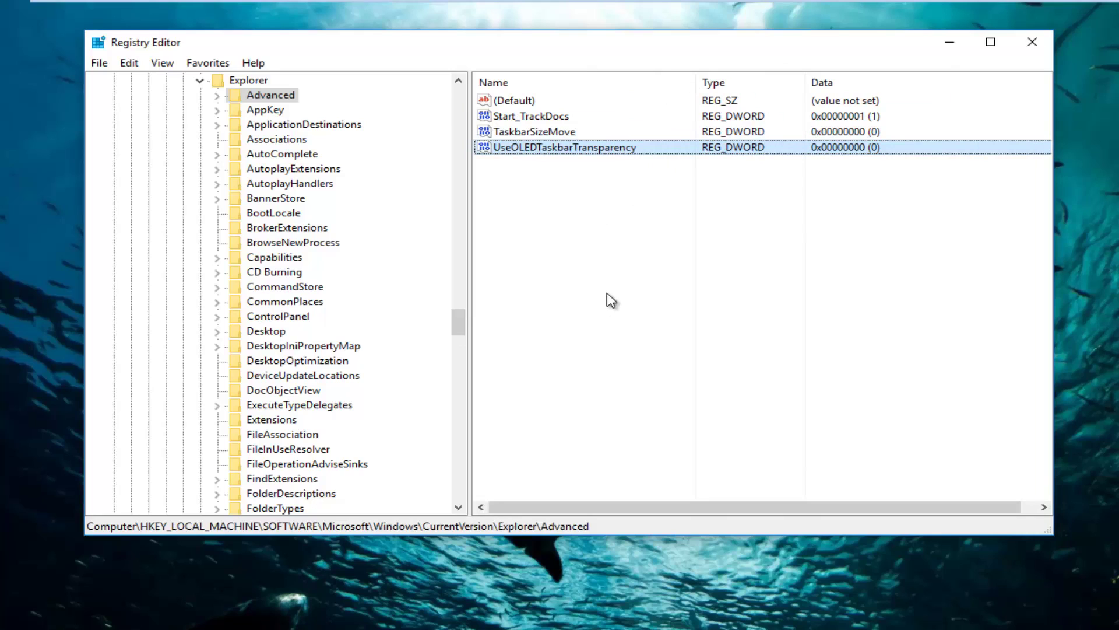
{"action": "left_click", "coordinate": [567, 147]}
{"action": "double_click", "coordinate": [567, 147]}
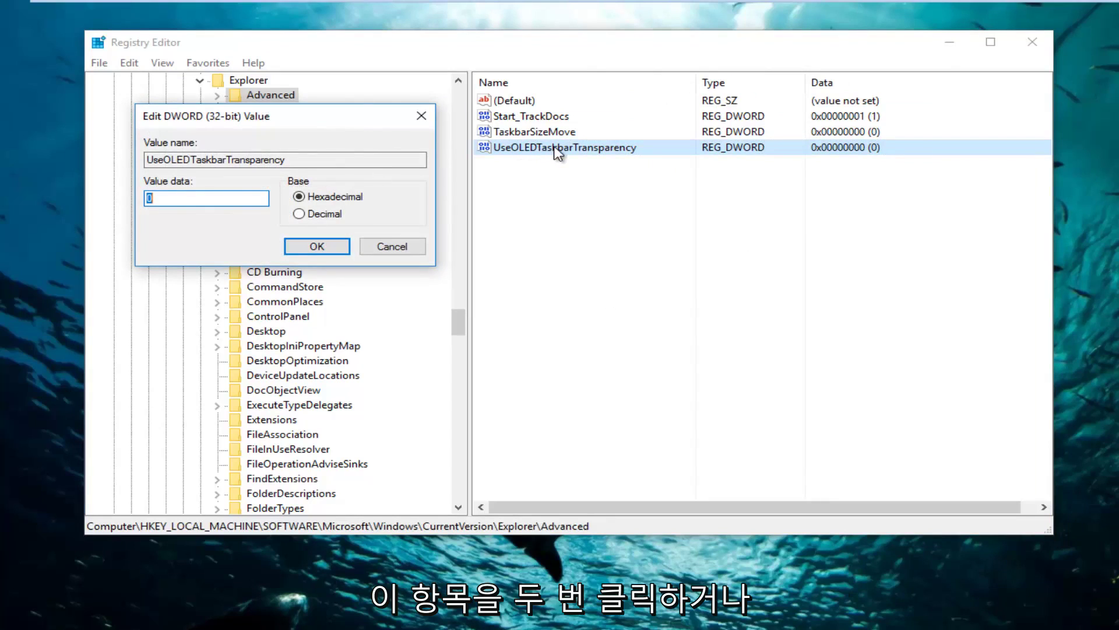
{"action": "left_click_drag", "start_coordinate": [332, 128], "coordinate": [713, 213]}
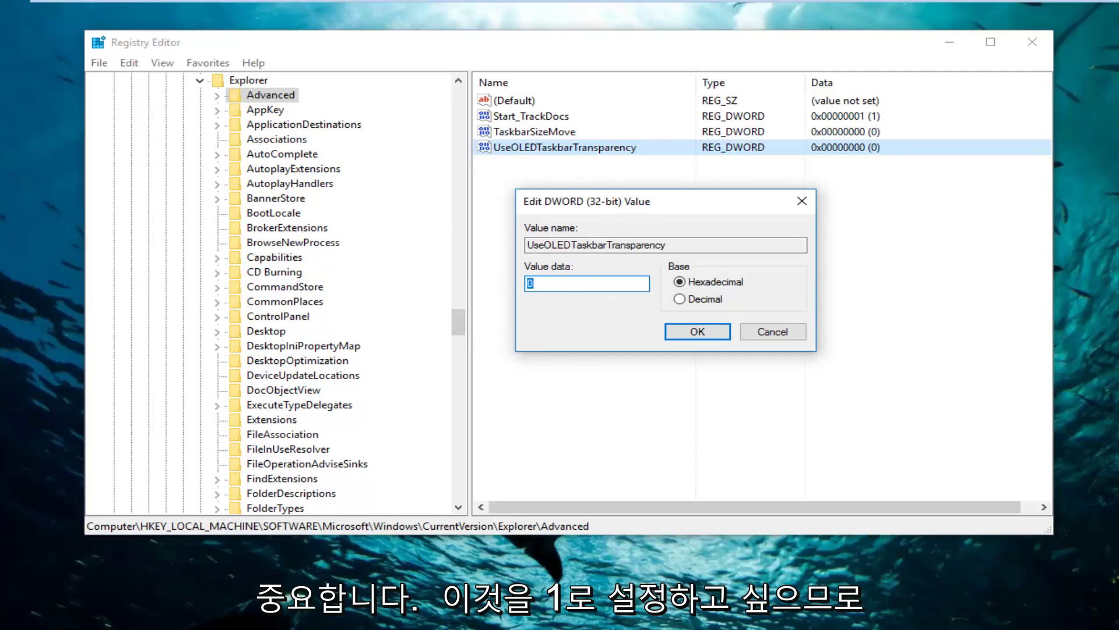
{"action": "type", "text": "1"}
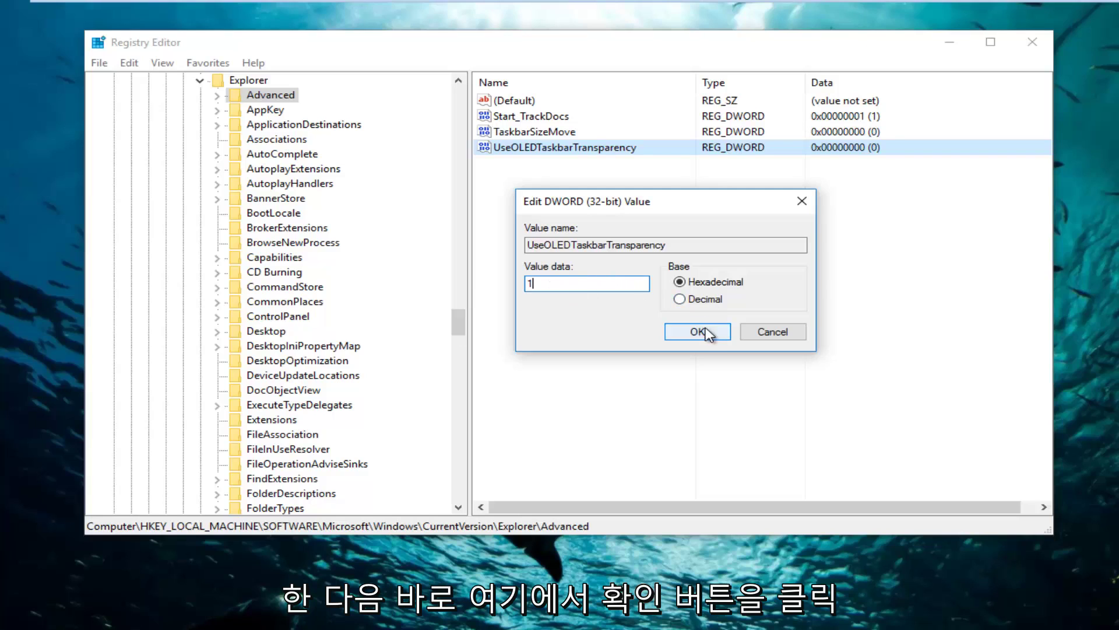
{"action": "left_click", "coordinate": [688, 335]}
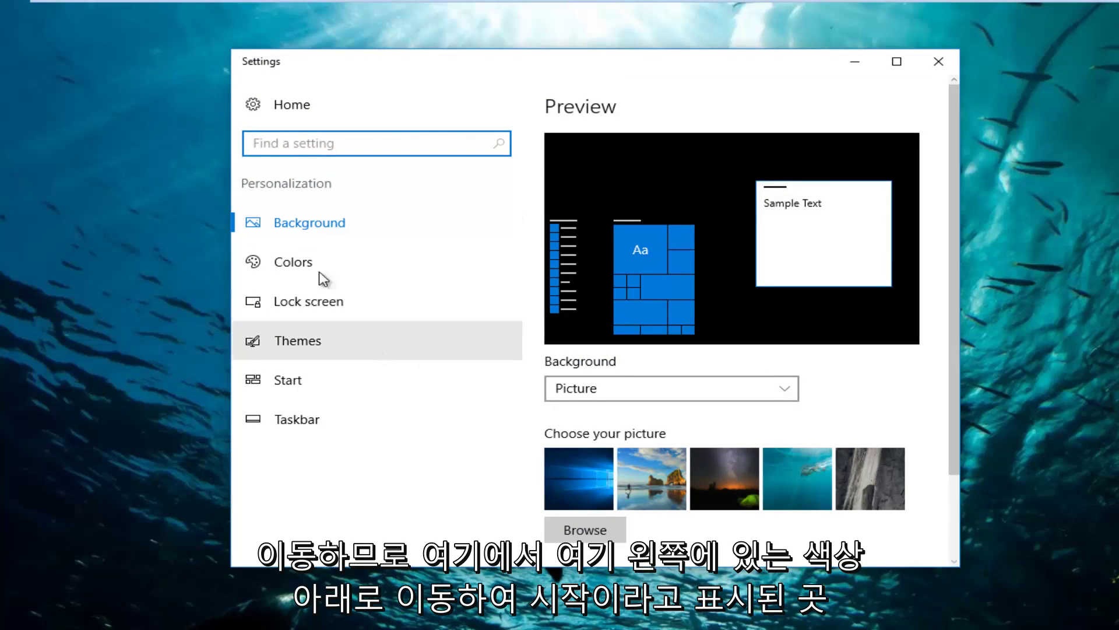
On the Colors page, toggle 'Make Start, taskbar, and action center transparent' off and back on
{"action": "left_click", "coordinate": [283, 259]}
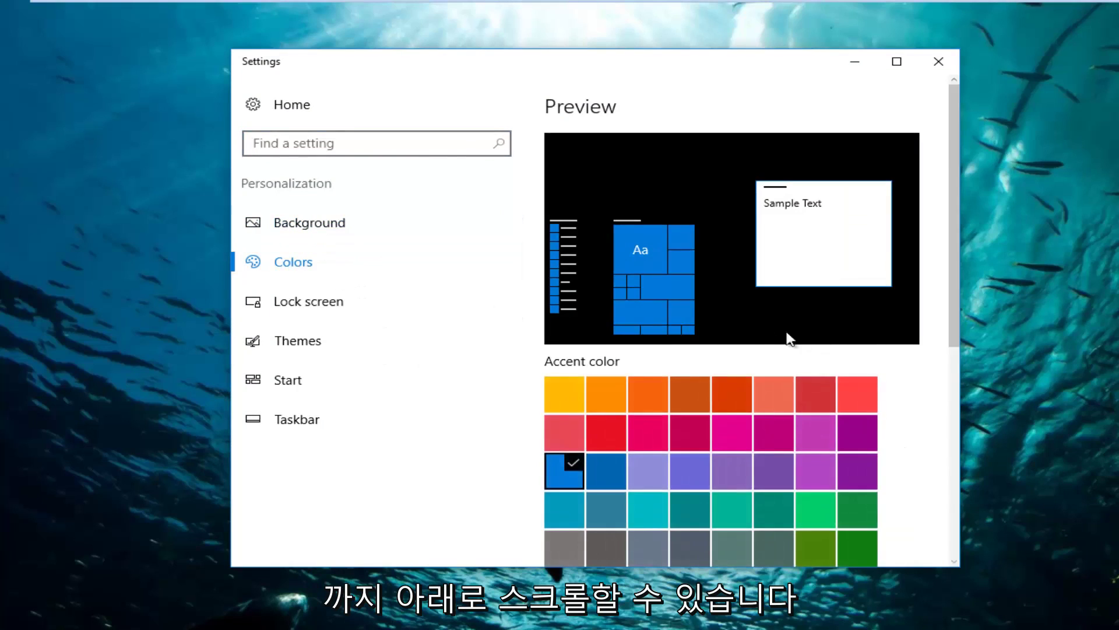
{"action": "scroll", "coordinate": [775, 332], "scroll_direction": "down", "scroll_amount": 6}
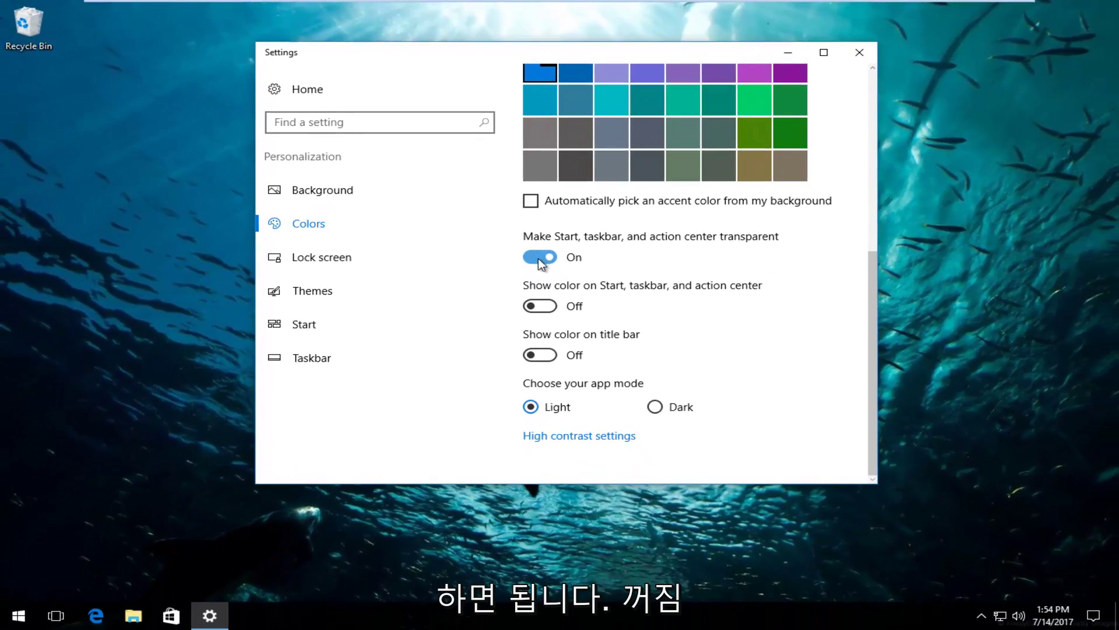
{"action": "left_click", "coordinate": [540, 259]}
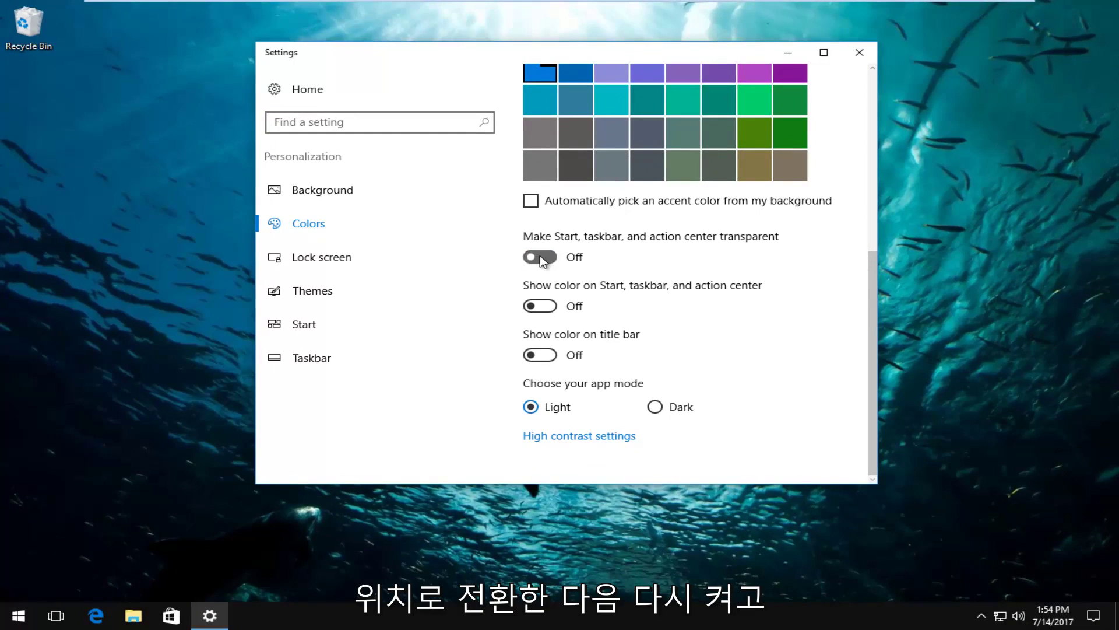
{"action": "left_click", "coordinate": [540, 259]}
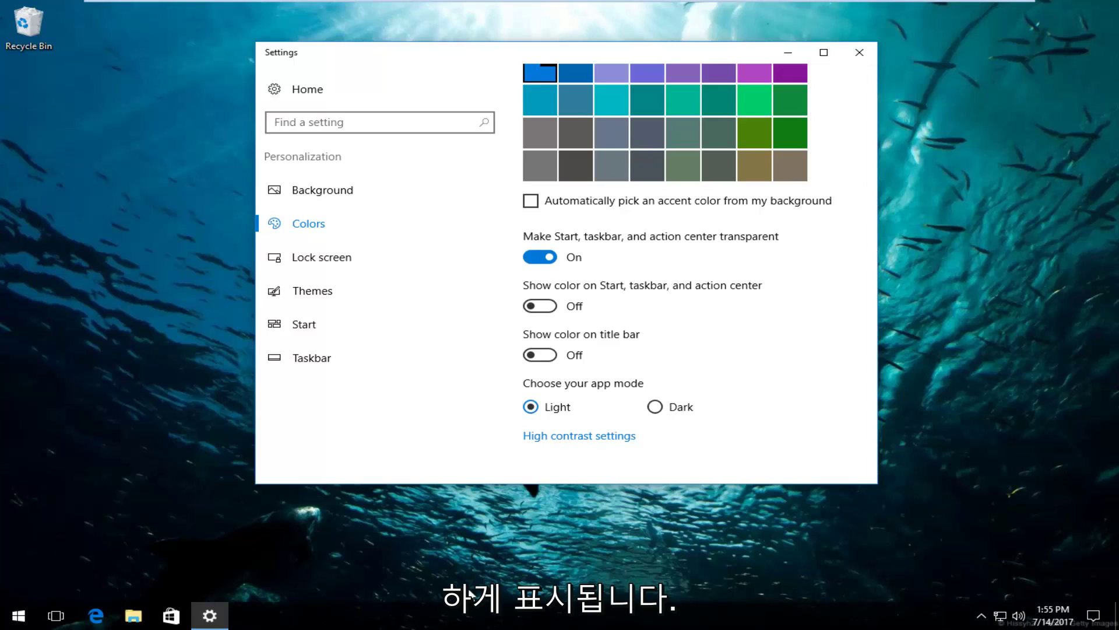
{"action": "left_click", "coordinate": [536, 265]}
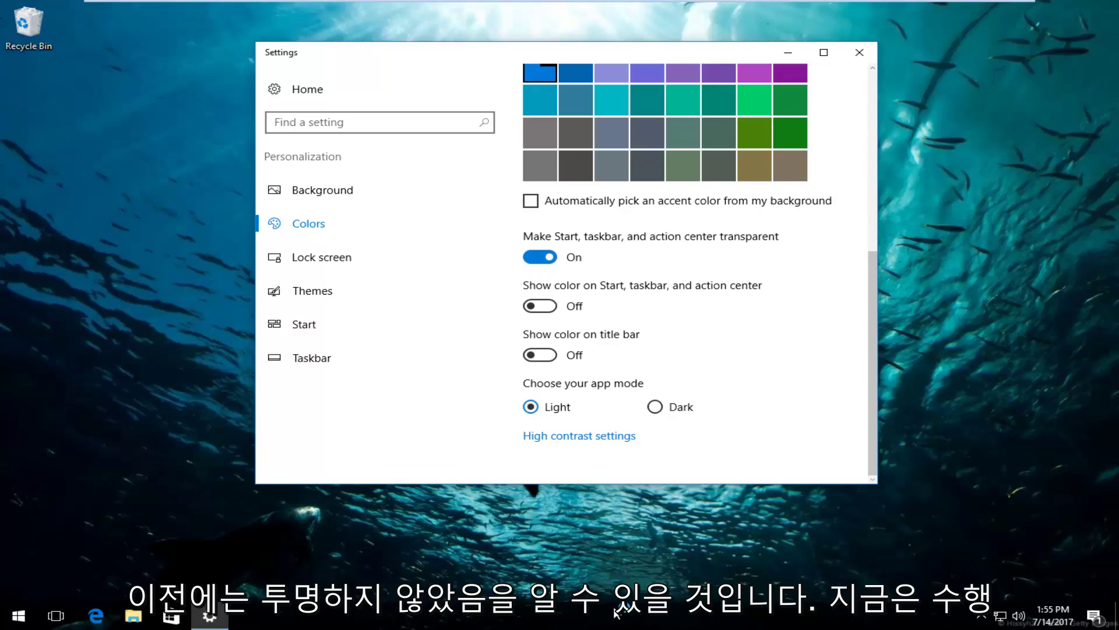
Dismiss the restart-required notification and close the Settings window
{"action": "left_click", "coordinate": [605, 353]}
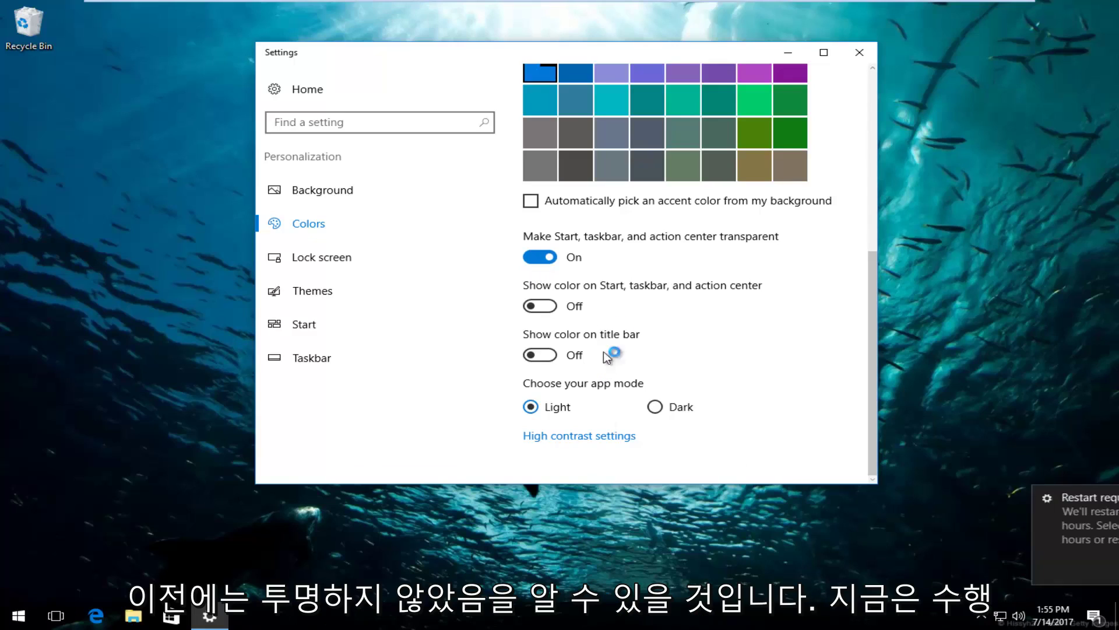
{"action": "left_click", "coordinate": [1107, 497]}
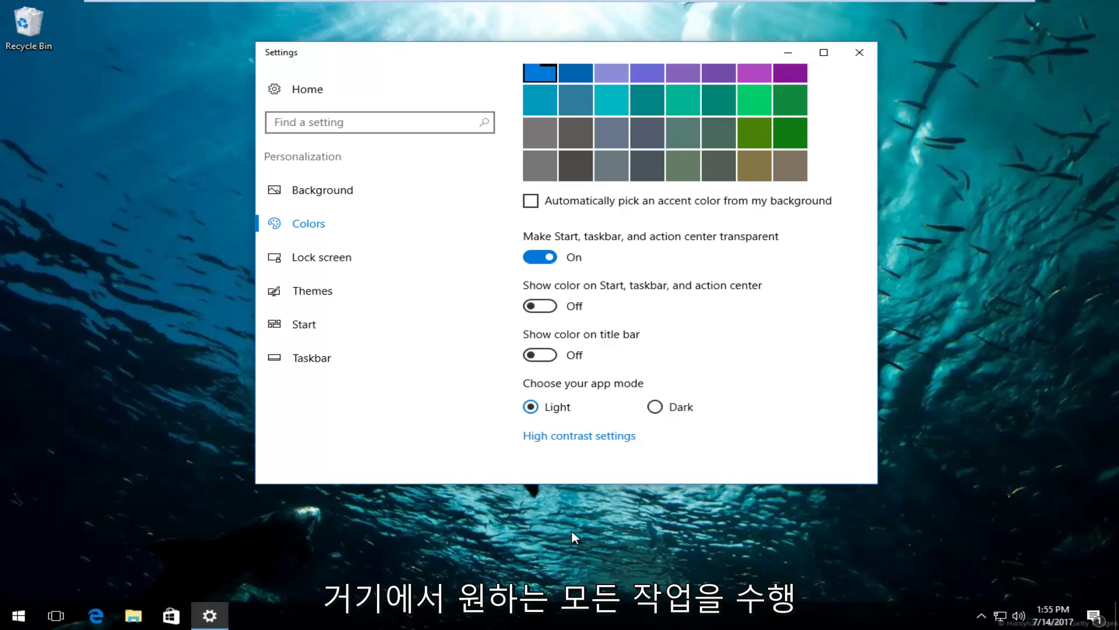
{"action": "left_click", "coordinate": [863, 51]}
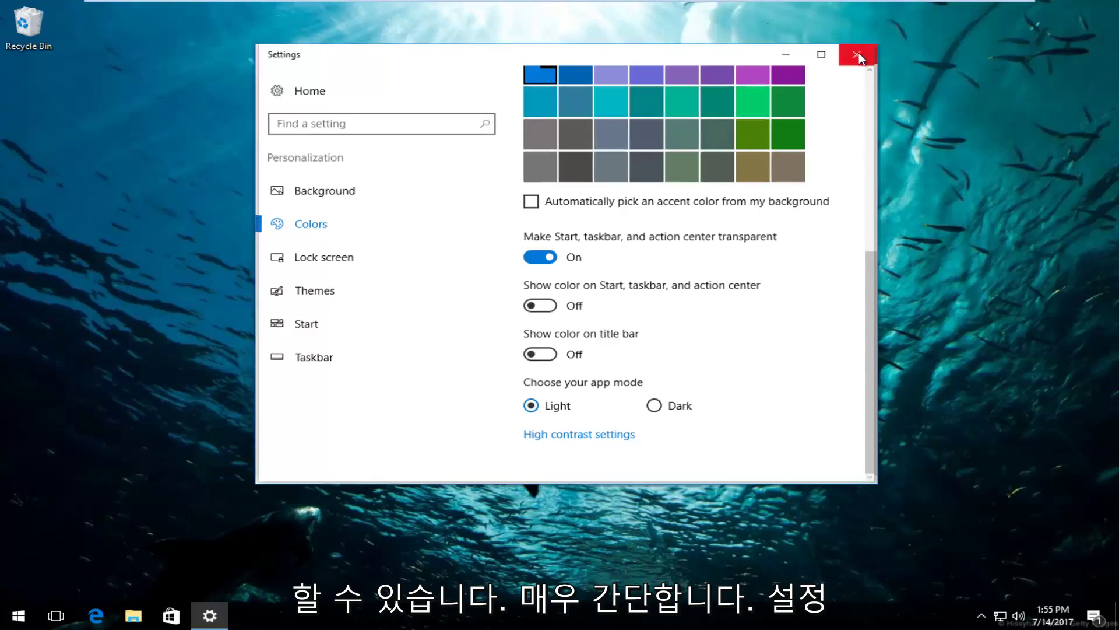